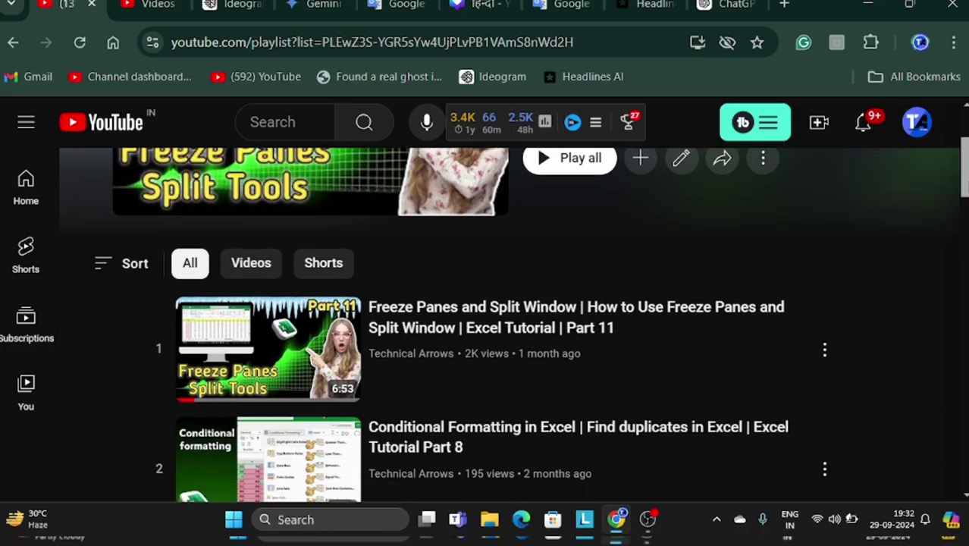
{"action": "scroll", "coordinate": [485, 319], "scroll_direction": "down", "scroll_amount": 5}
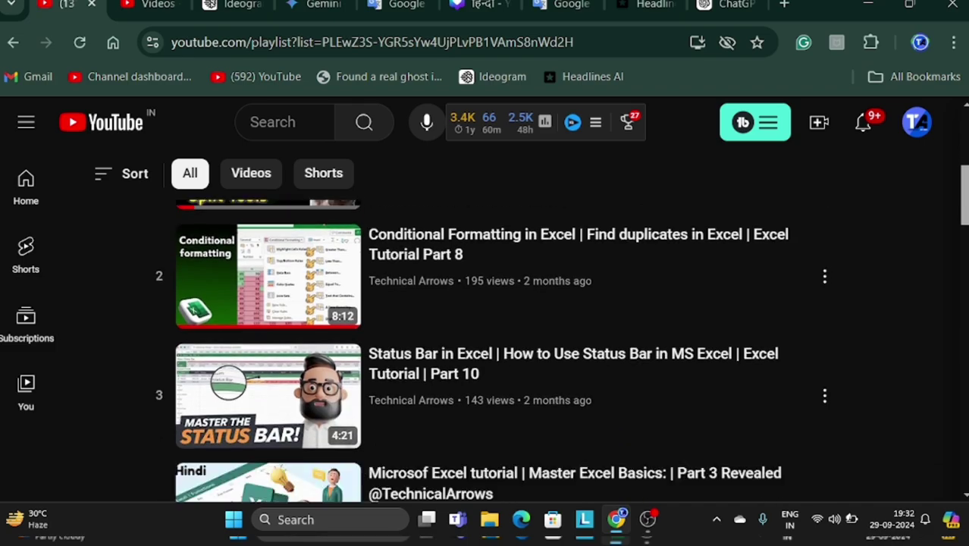
{"action": "scroll", "coordinate": [485, 319], "scroll_direction": "down", "scroll_amount": 5}
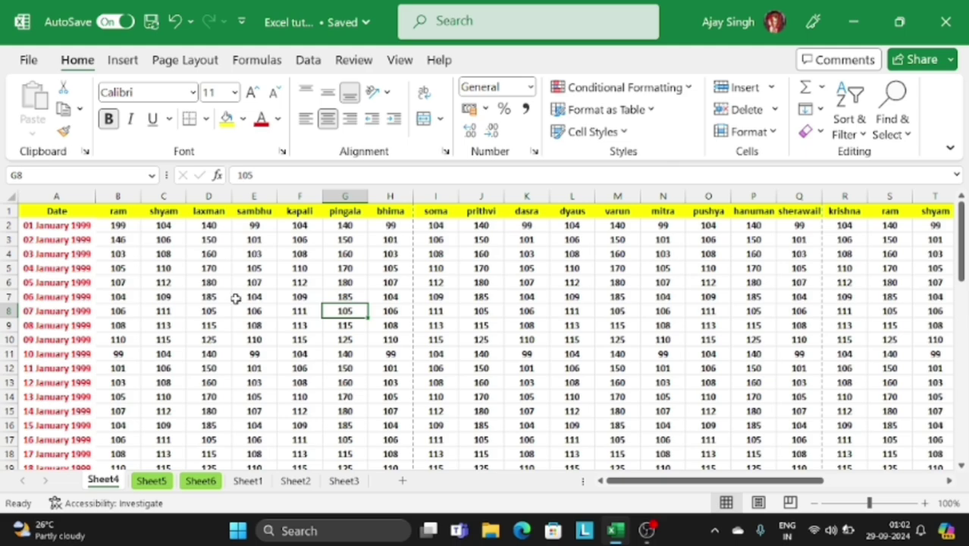
Step: Set the sheet's print header to the preset "Page 1 of ?" in Page Setup and check it across the print preview pages
{"action": "left_click", "coordinate": [27, 61]}
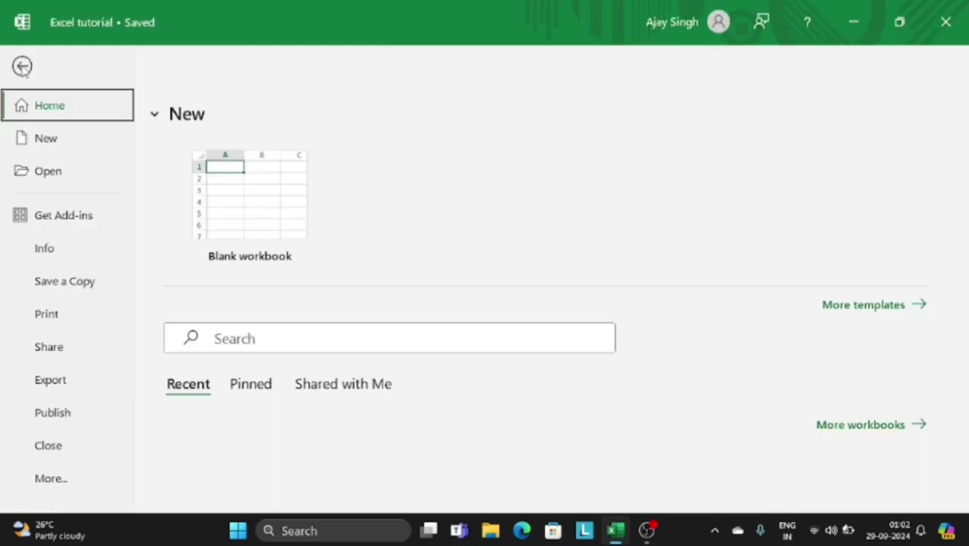
{"action": "left_click", "coordinate": [68, 313]}
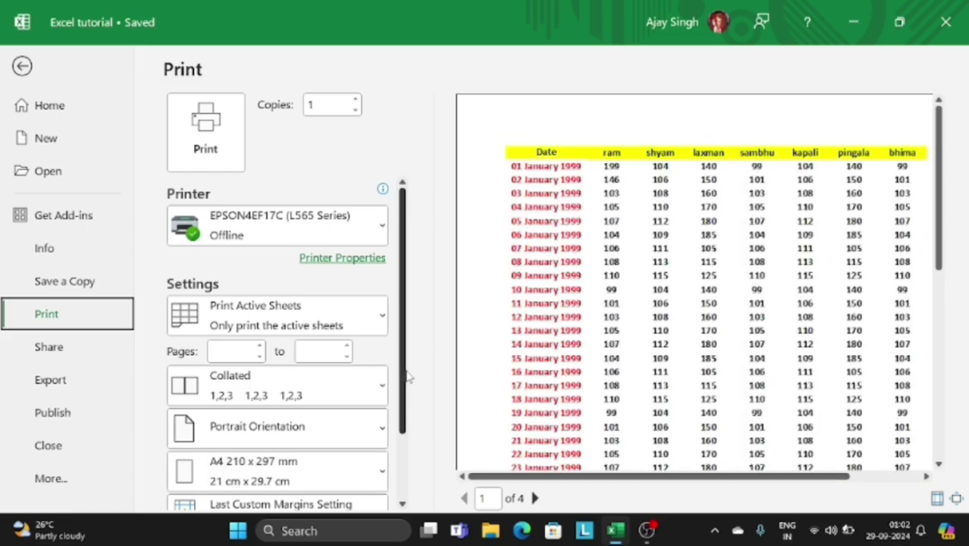
{"action": "left_click_drag", "start_coordinate": [405, 378], "coordinate": [422, 479]}
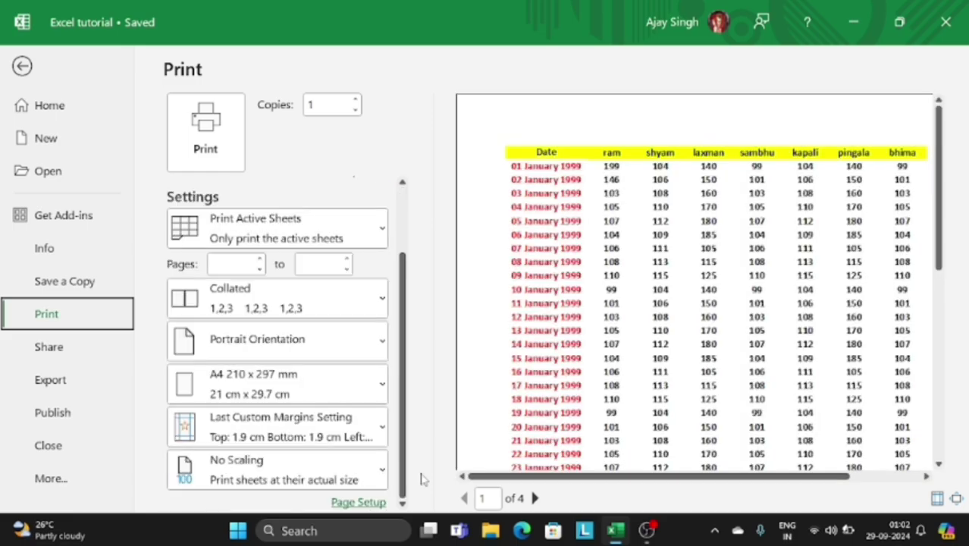
{"action": "left_click", "coordinate": [377, 504]}
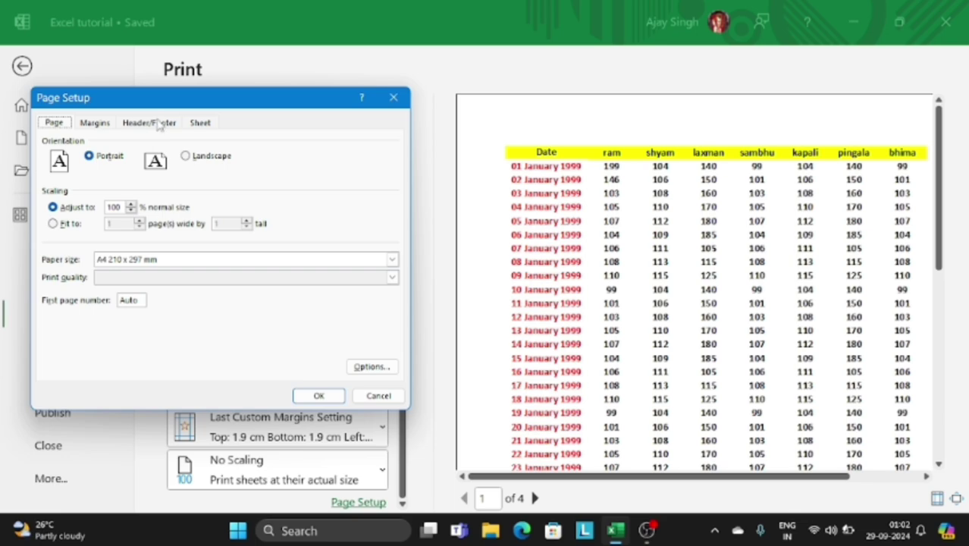
{"action": "left_click", "coordinate": [159, 124]}
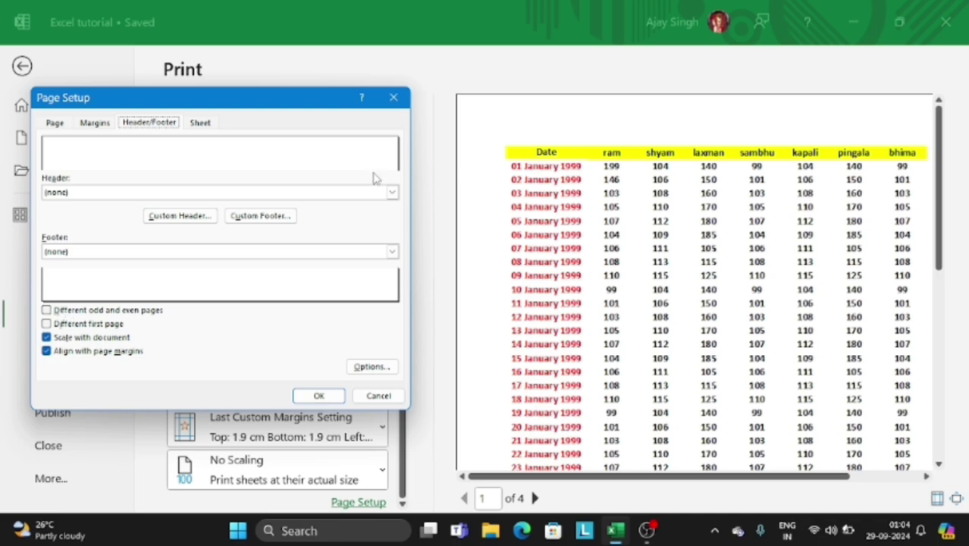
{"action": "left_click", "coordinate": [392, 194]}
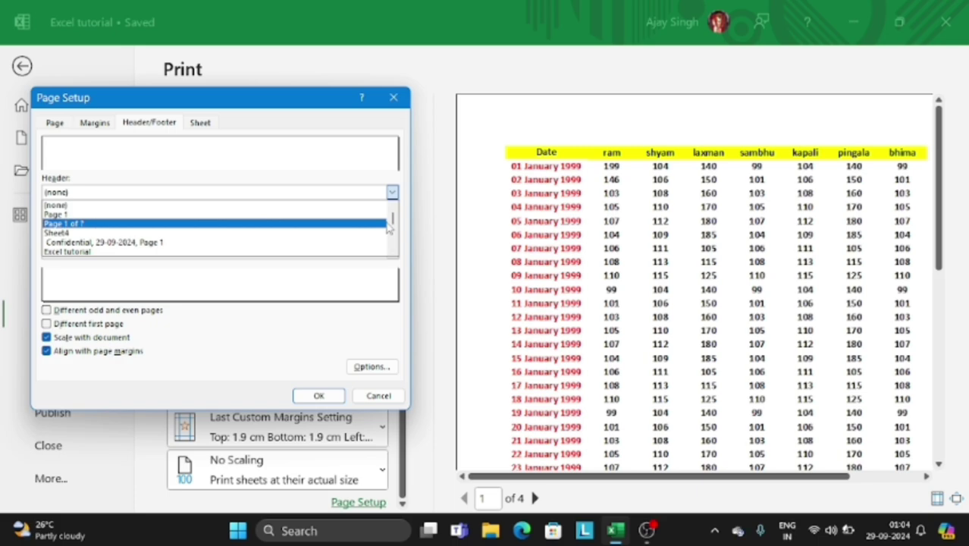
{"action": "left_click", "coordinate": [374, 224]}
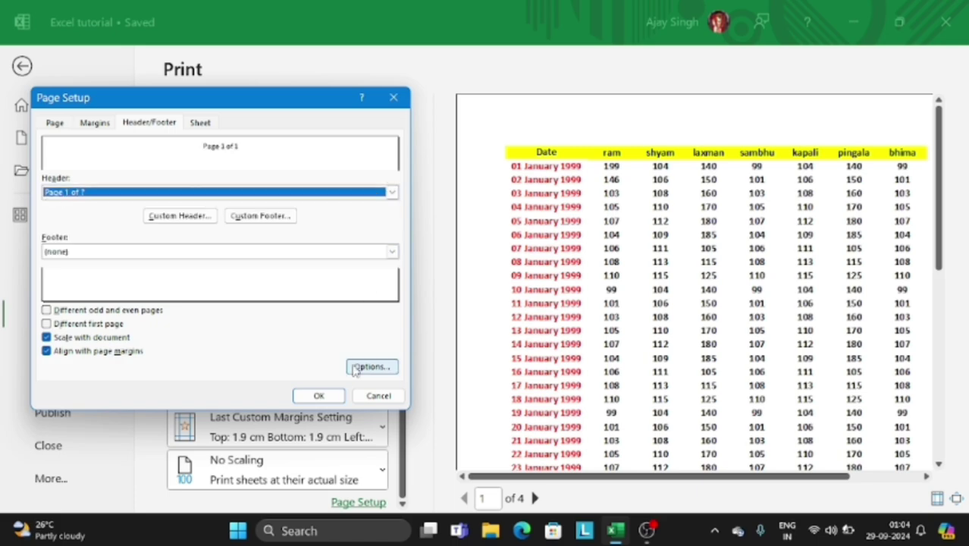
{"action": "left_click", "coordinate": [319, 395]}
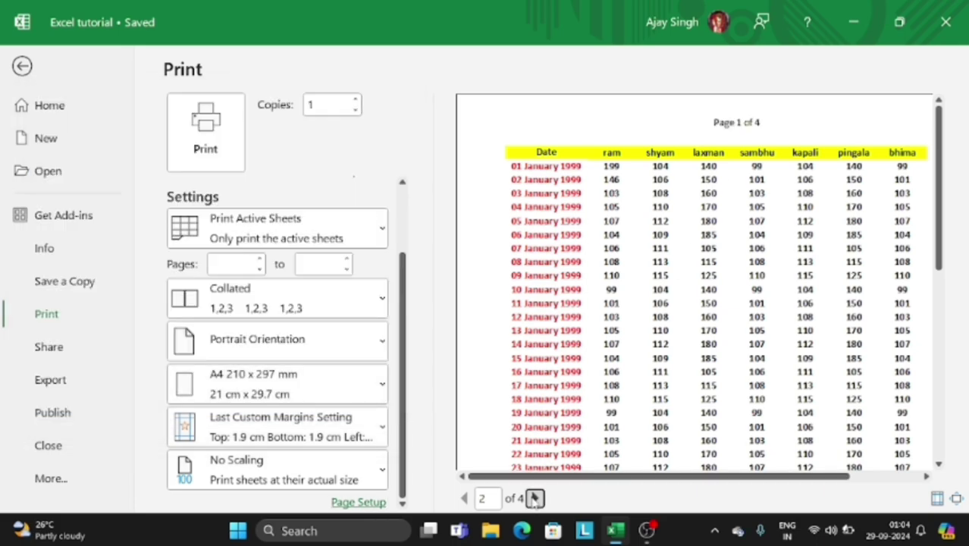
{"action": "left_click", "coordinate": [535, 498]}
{"action": "left_click", "coordinate": [534, 498]}
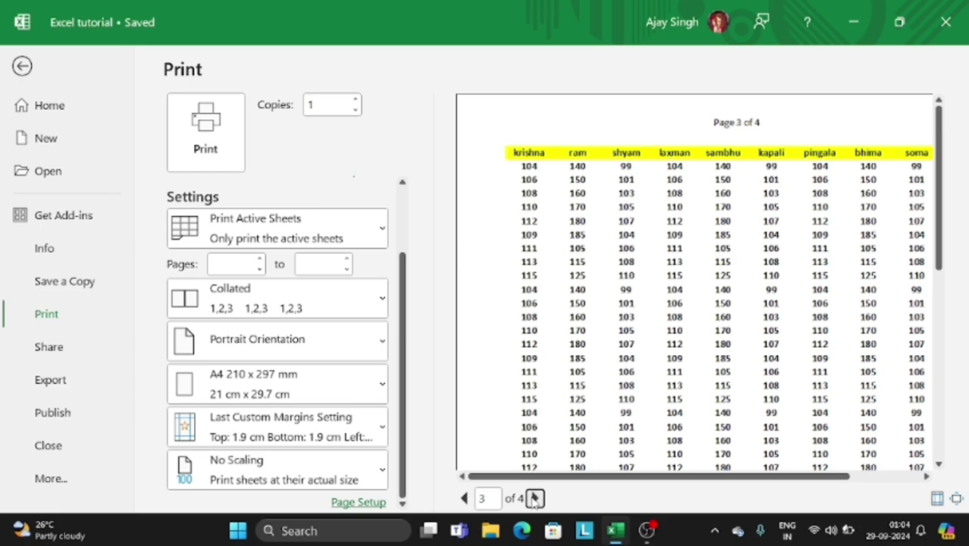
{"action": "left_click", "coordinate": [464, 498]}
{"action": "left_click", "coordinate": [464, 498]}
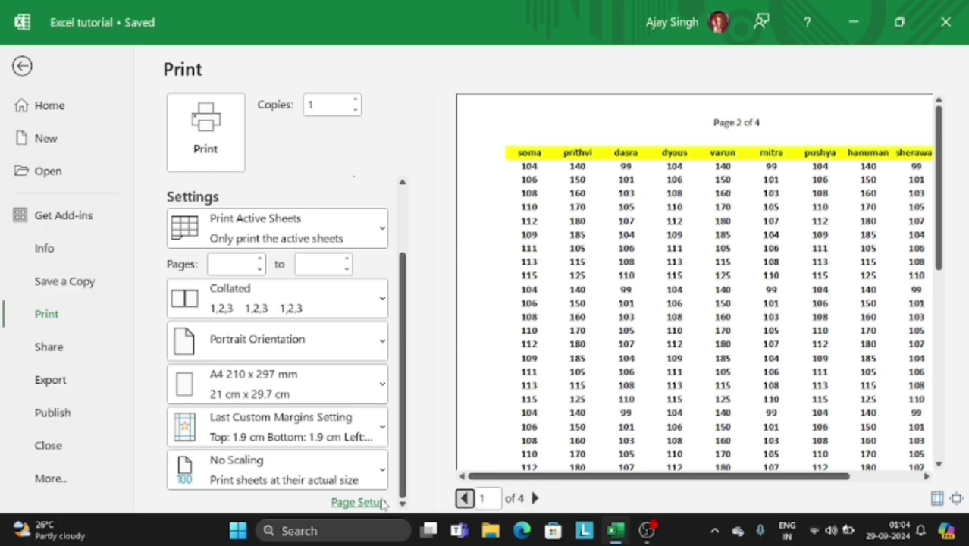
Step: Enable different headers and footers for odd and even pages in Page Setup and check the preview pages
{"action": "left_click", "coordinate": [378, 502]}
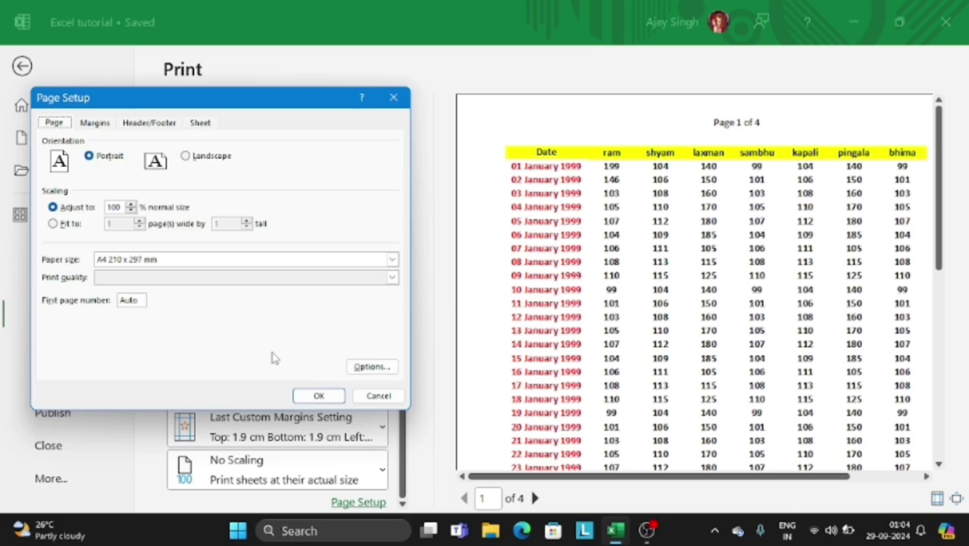
{"action": "left_click", "coordinate": [161, 126]}
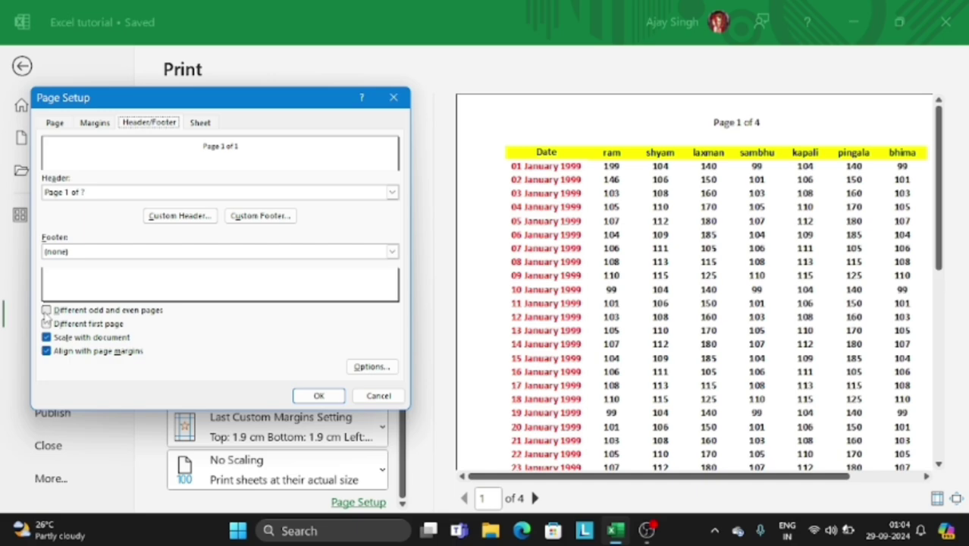
{"action": "left_click", "coordinate": [46, 310]}
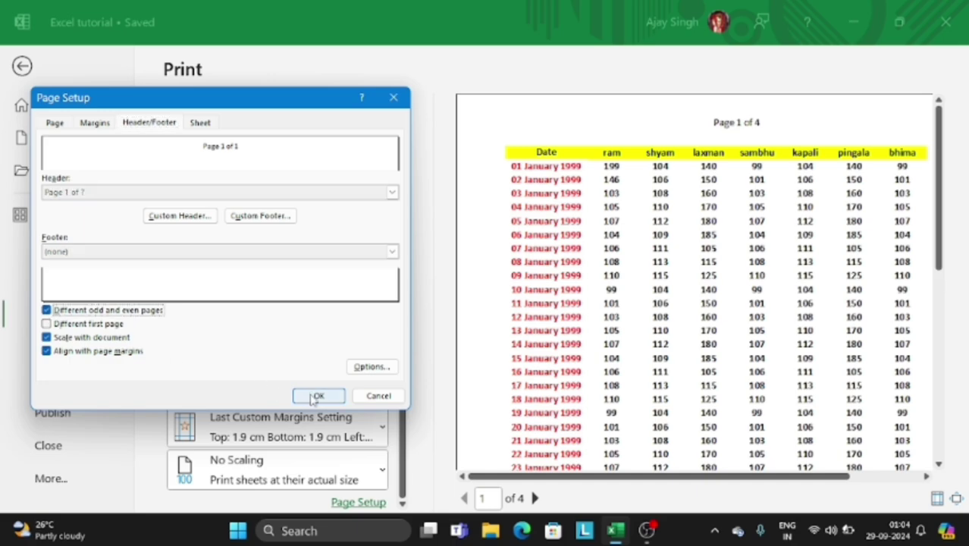
{"action": "left_click", "coordinate": [317, 397]}
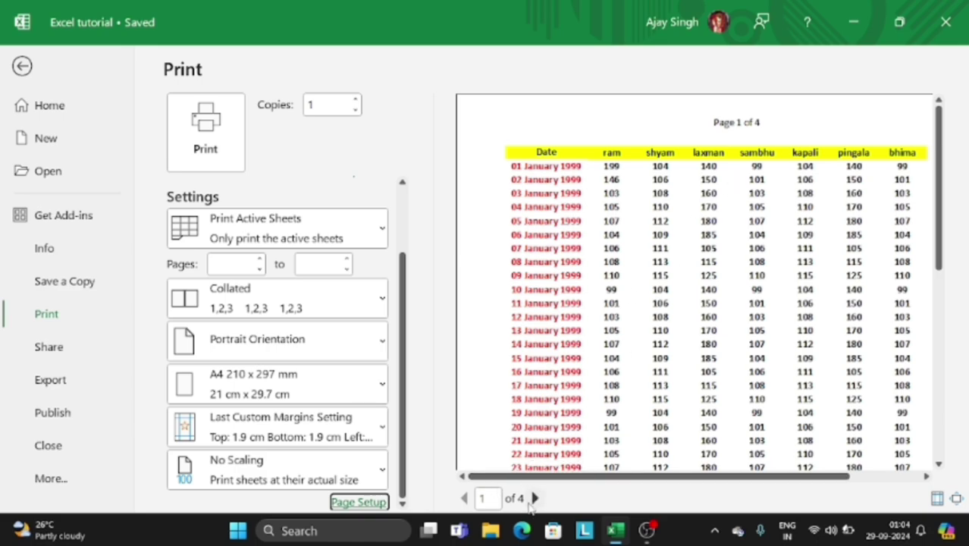
{"action": "left_click", "coordinate": [534, 499]}
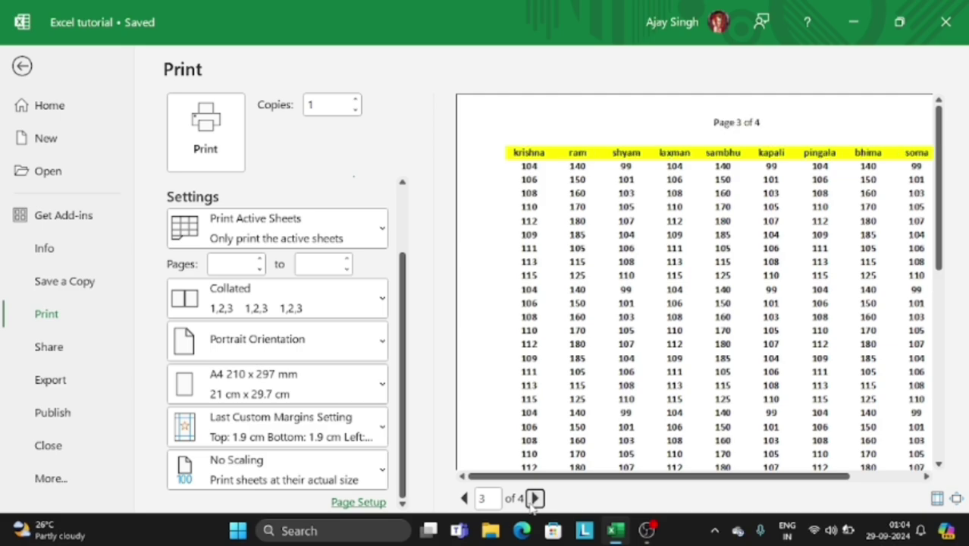
{"action": "left_click", "coordinate": [534, 498]}
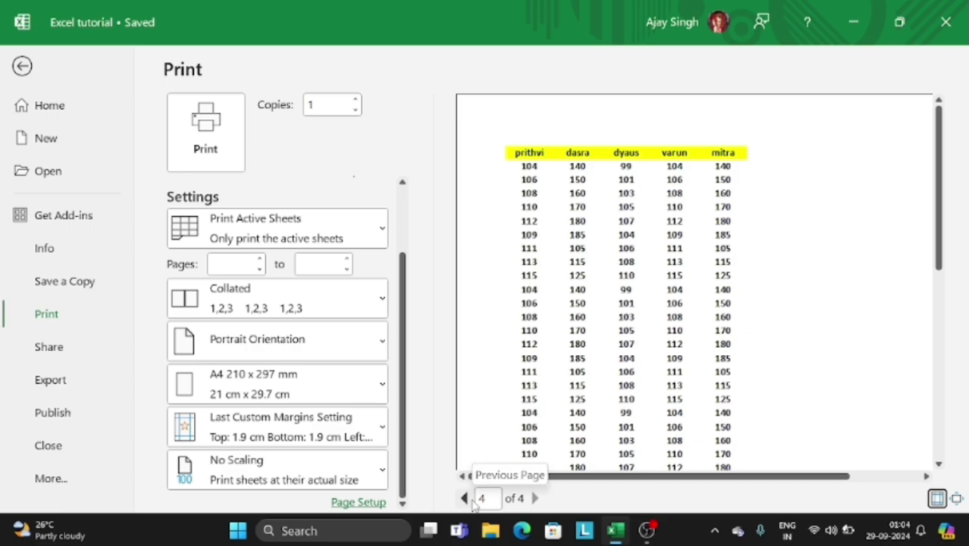
Step: Turn off "Different odd and even pages" and turn on "Different first page" for the header and footer in Page Setup
{"action": "left_click", "coordinate": [371, 508]}
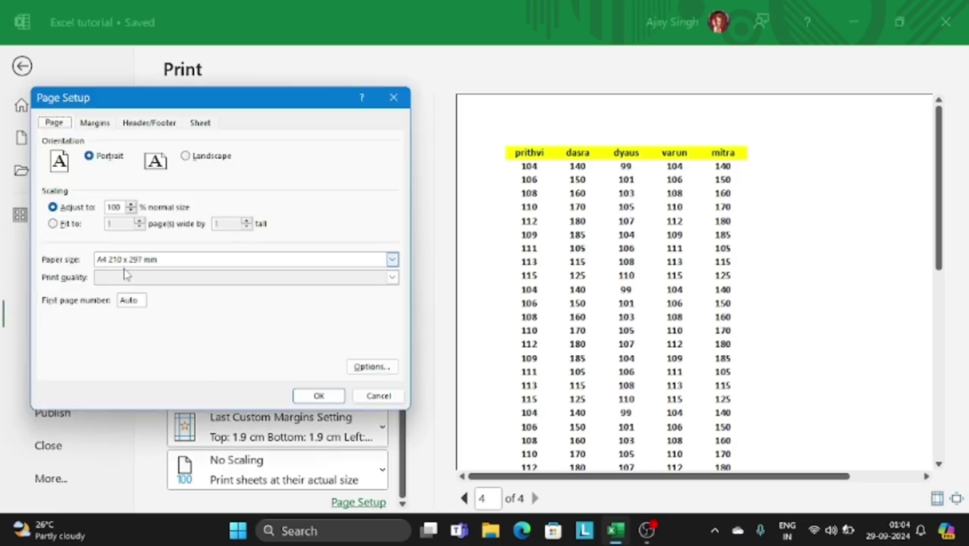
{"action": "left_click", "coordinate": [145, 124]}
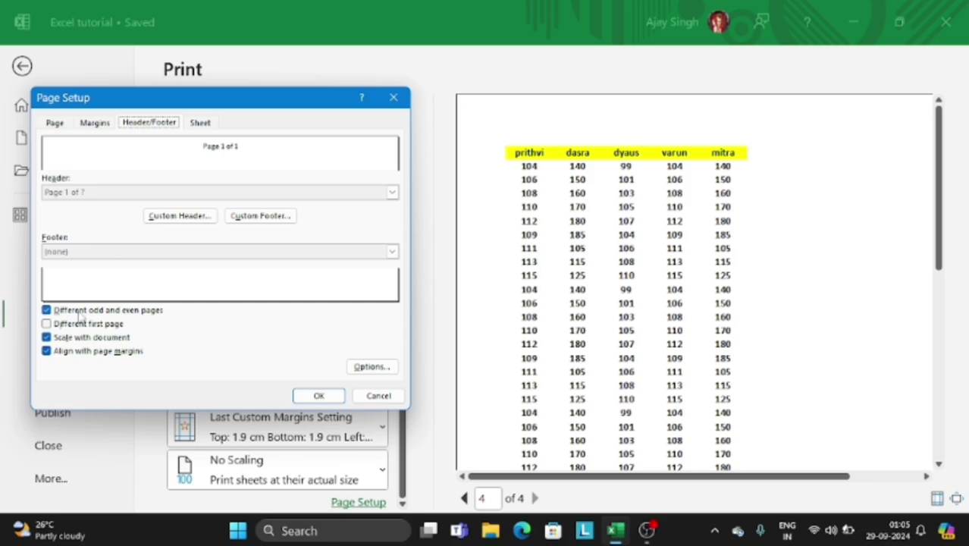
{"action": "left_click", "coordinate": [47, 310]}
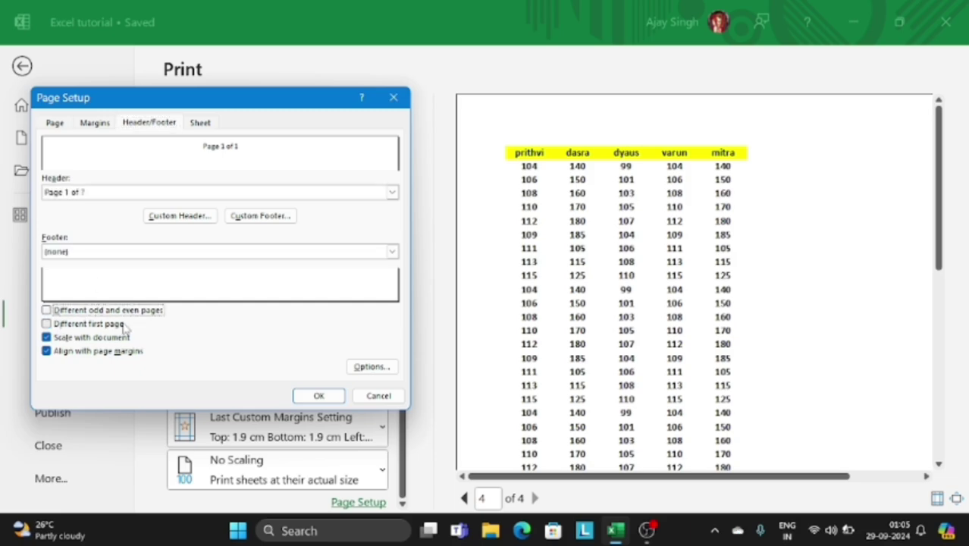
{"action": "left_click", "coordinate": [46, 324]}
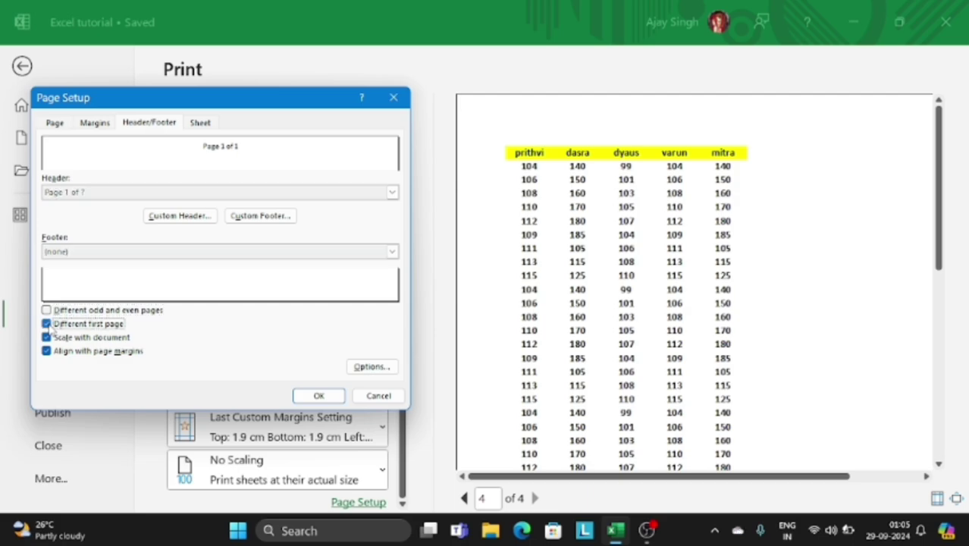
{"action": "left_click", "coordinate": [321, 399]}
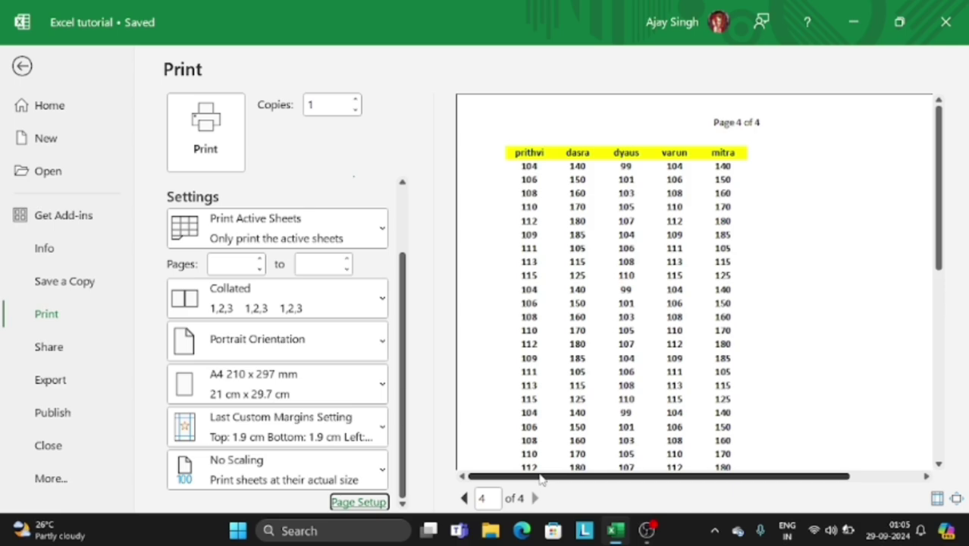
Step: Page back and forth through the print preview to compare the first page's header with those of the following pages
{"action": "left_click", "coordinate": [465, 498]}
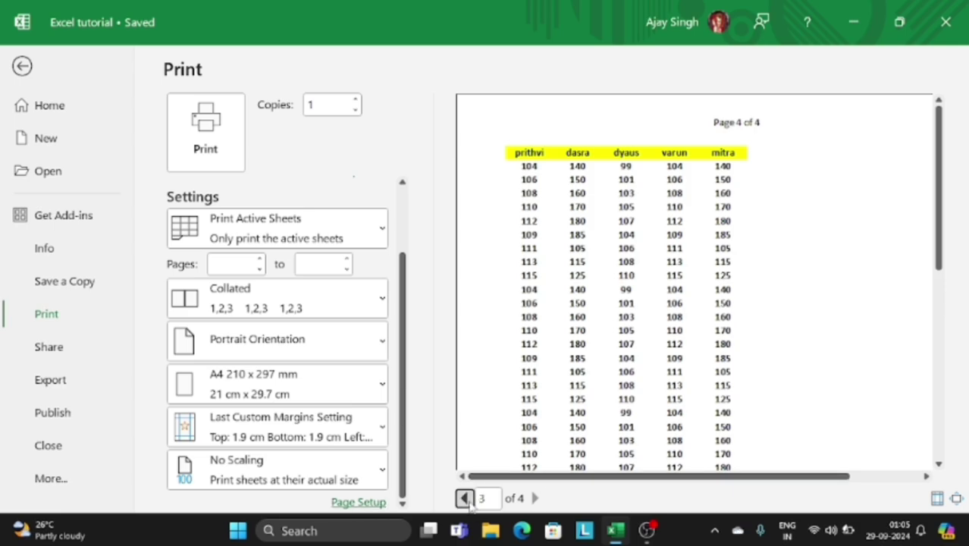
{"action": "left_click", "coordinate": [465, 498]}
{"action": "left_click", "coordinate": [465, 498]}
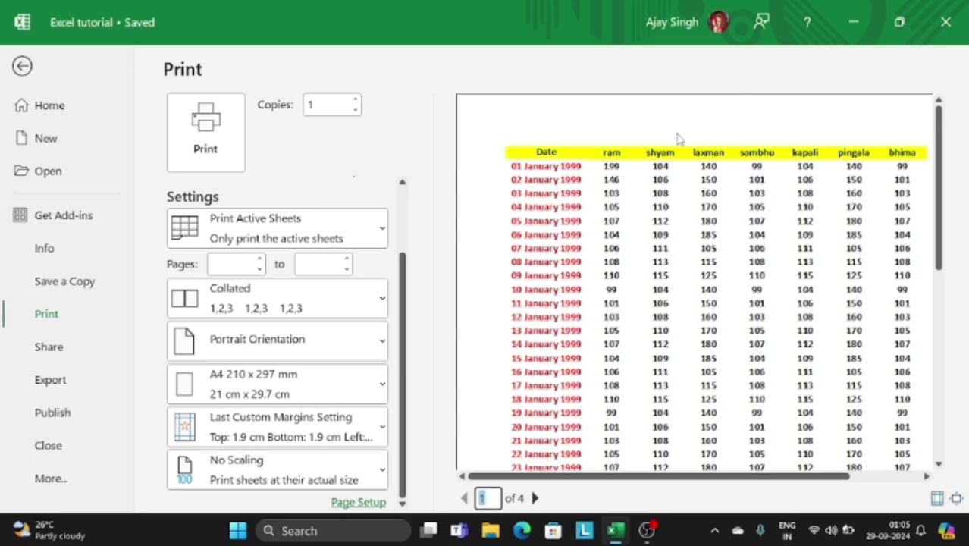
{"action": "left_click", "coordinate": [536, 498]}
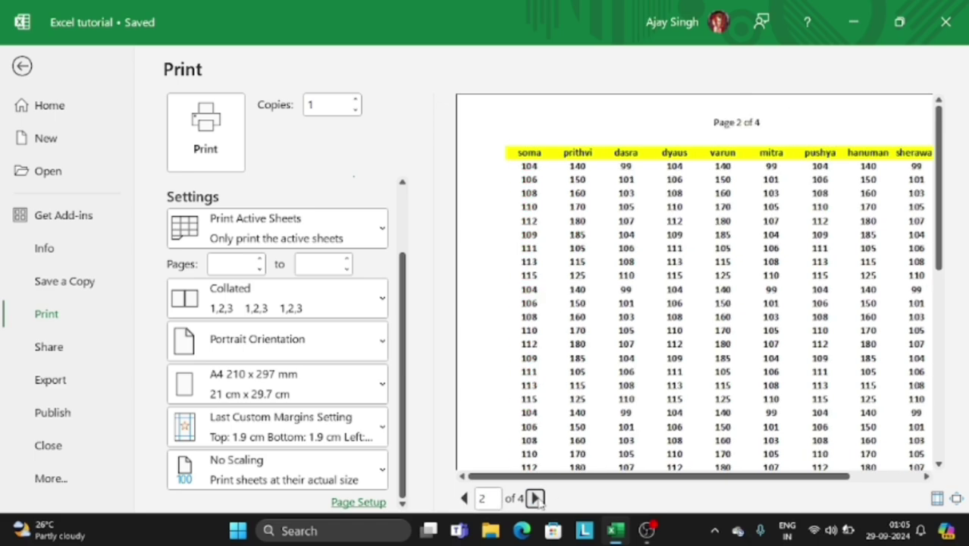
{"action": "left_click", "coordinate": [535, 499]}
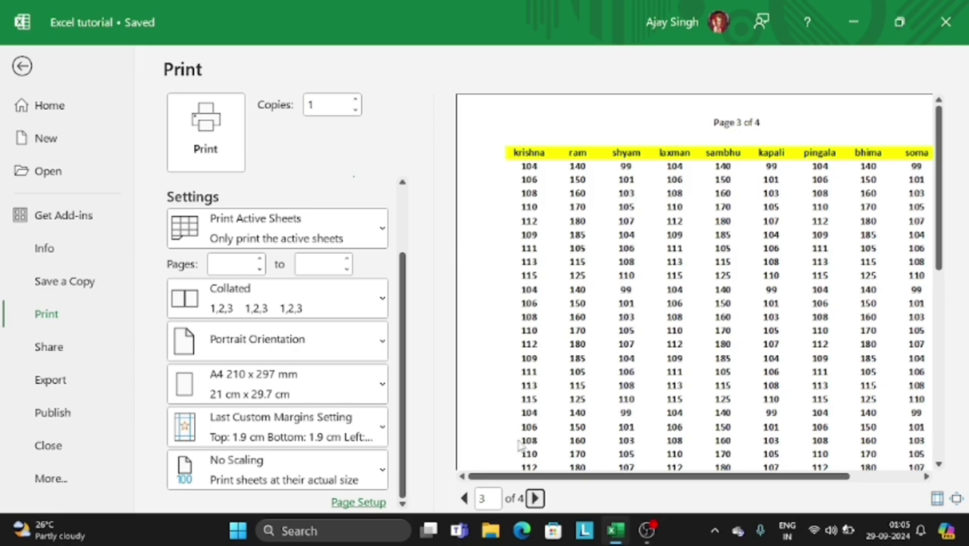
{"action": "left_click", "coordinate": [465, 498]}
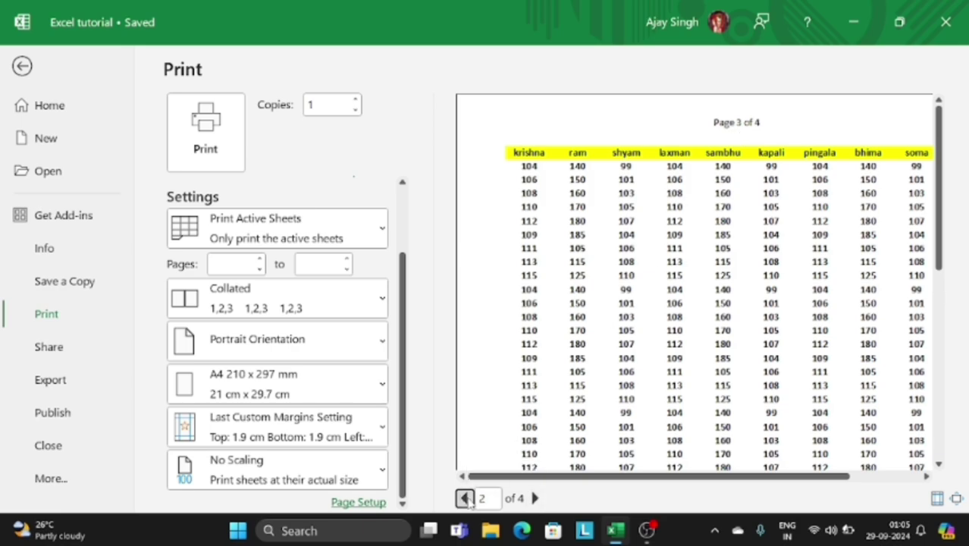
{"action": "left_click", "coordinate": [465, 499]}
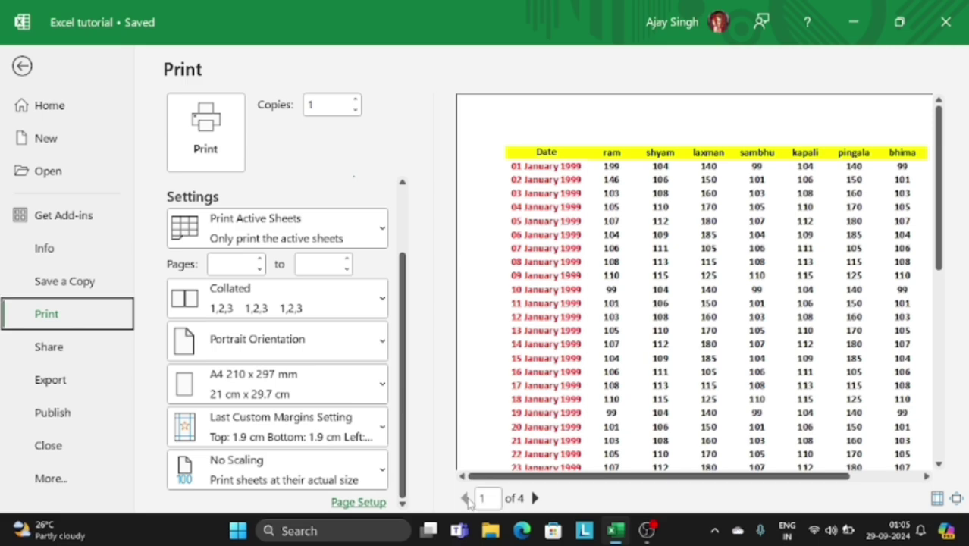
Step: Return to the worksheet, switch it to Page Layout view, and try out the first page's center header section before selecting cell D3
{"action": "left_click", "coordinate": [22, 67]}
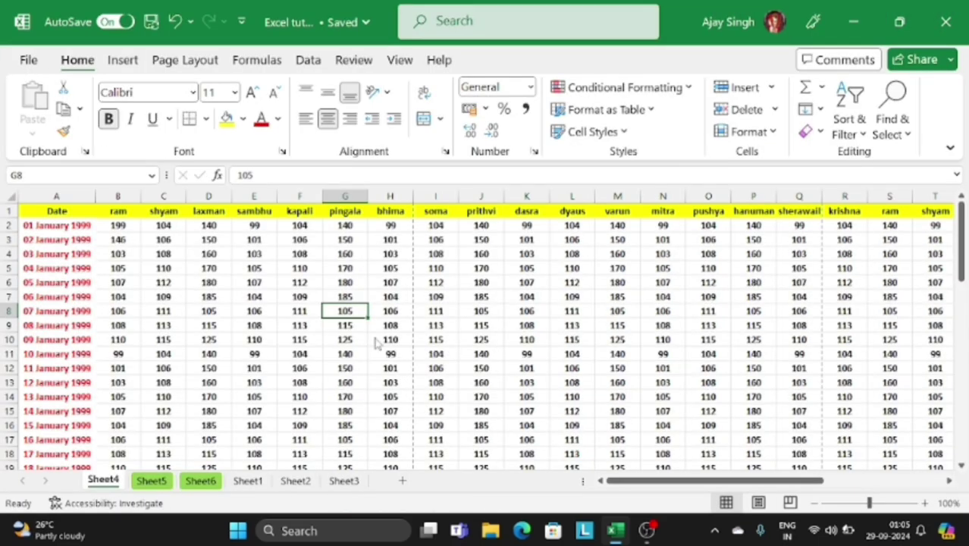
{"action": "left_click", "coordinate": [759, 502]}
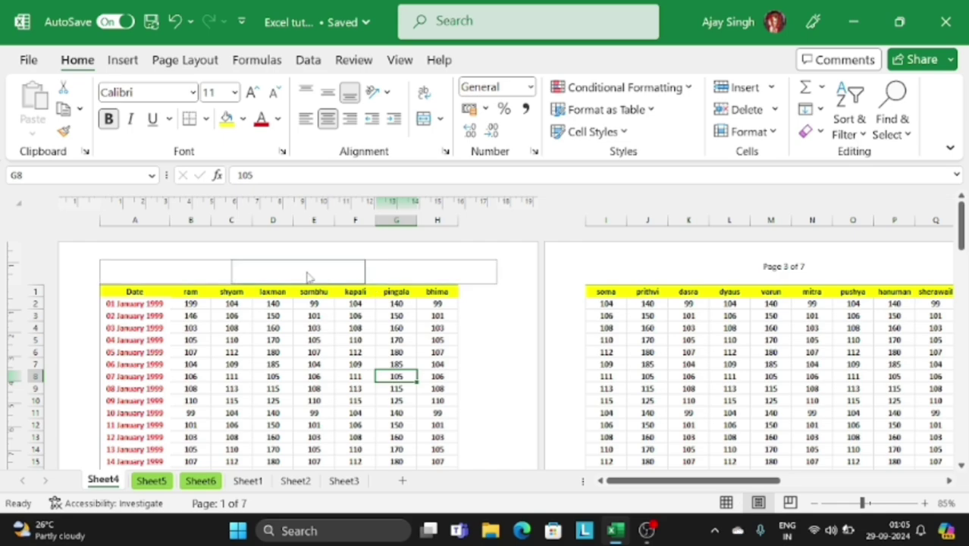
{"action": "left_click", "coordinate": [309, 276]}
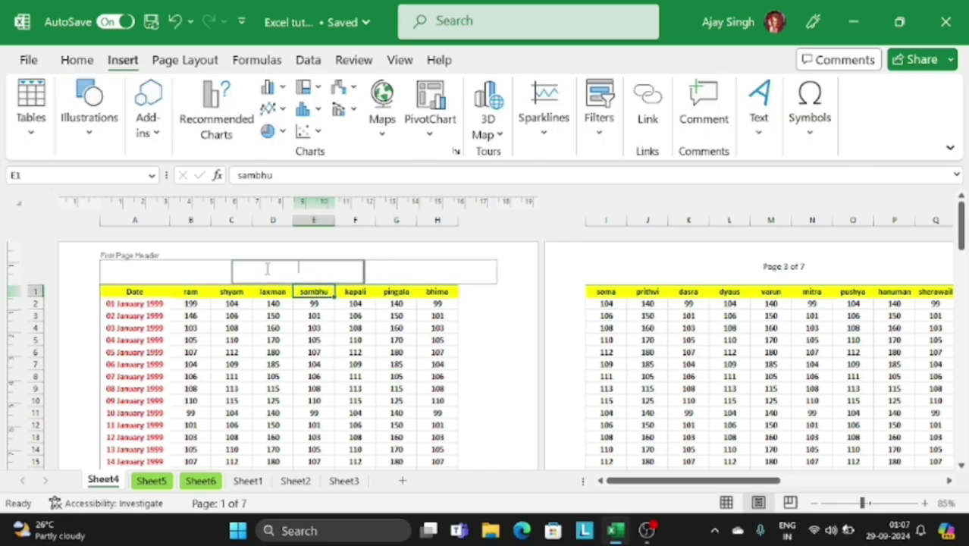
{"action": "left_click", "coordinate": [288, 272]}
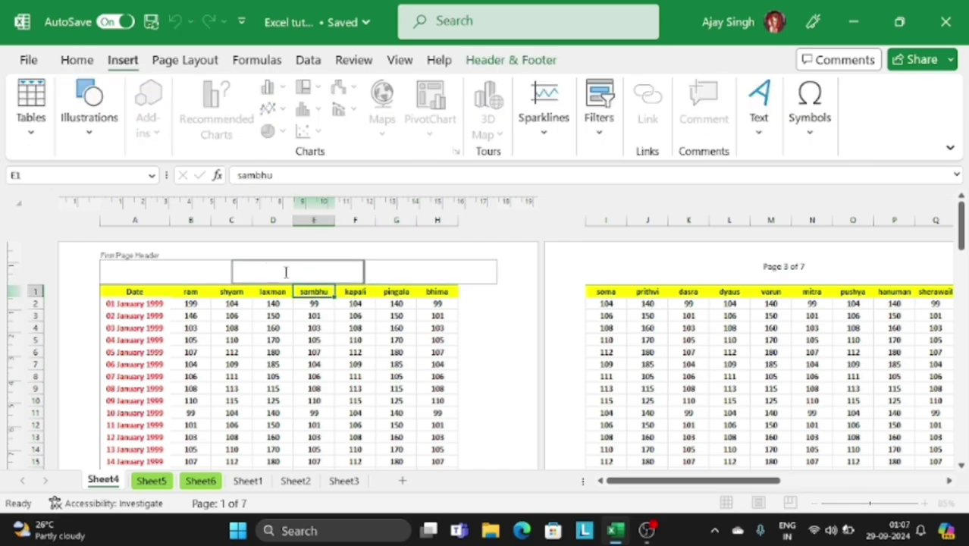
{"action": "left_click", "coordinate": [271, 315]}
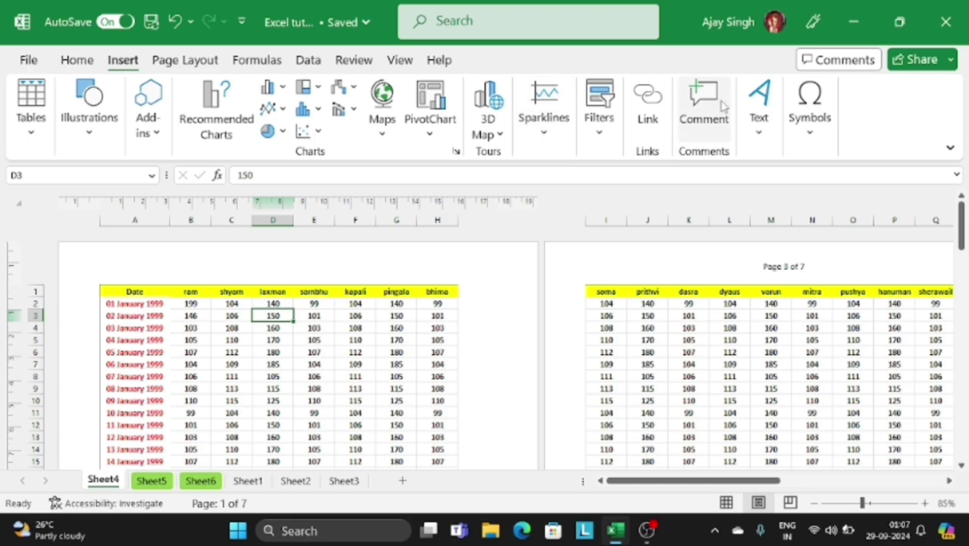
Step: Insert a header with the Header & Footer command and look over the header and footer areas of the worksheet's pages
{"action": "left_click", "coordinate": [759, 116]}
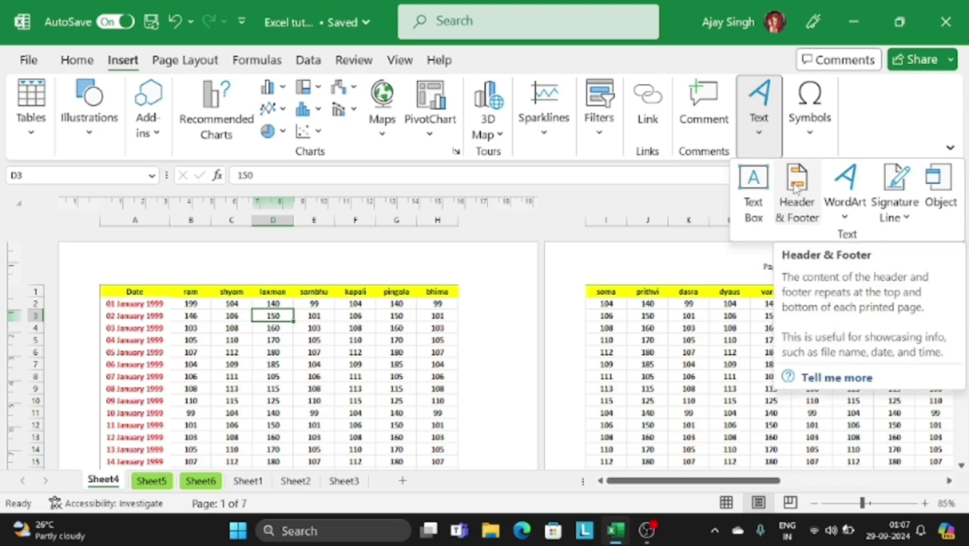
{"action": "left_click", "coordinate": [797, 204]}
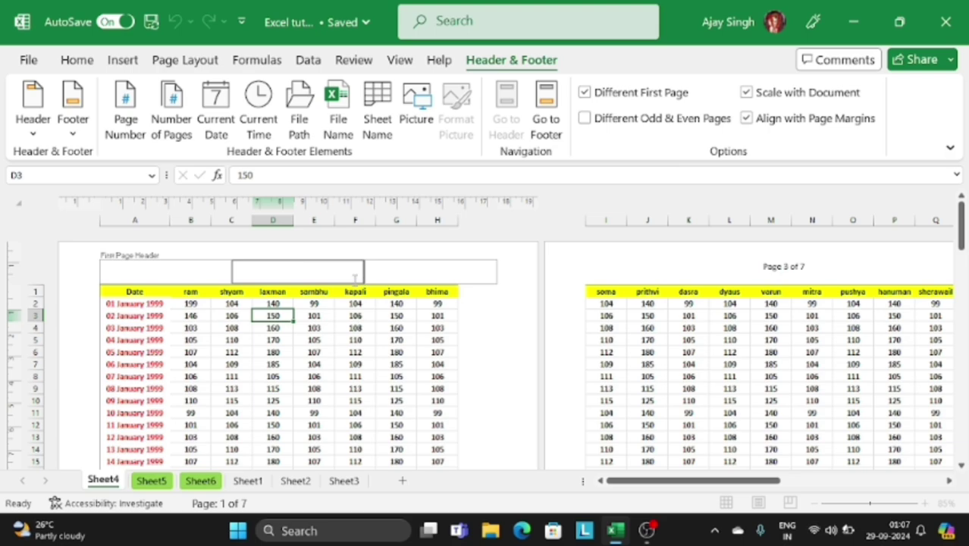
{"action": "left_click_drag", "start_coordinate": [961, 235], "coordinate": [964, 464]}
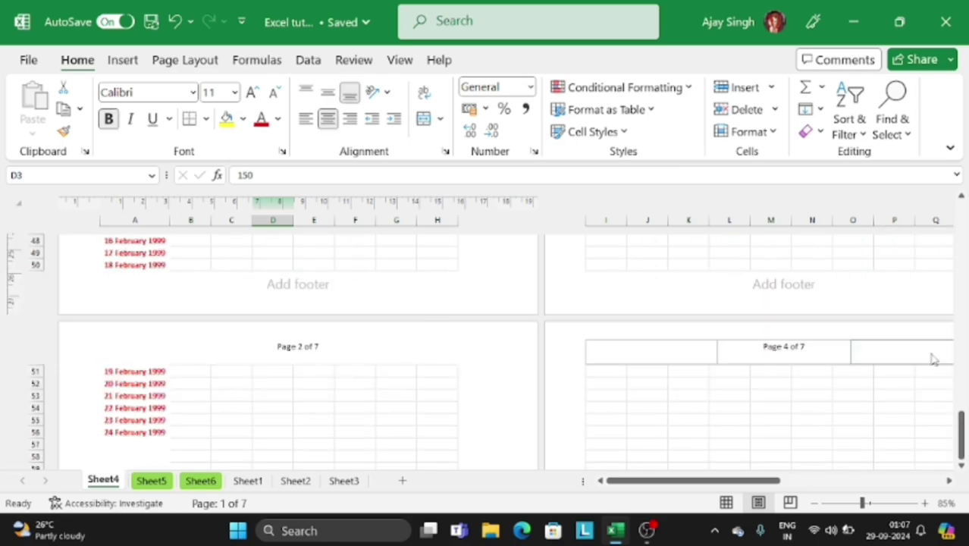
{"action": "scroll", "coordinate": [934, 359], "scroll_direction": "up", "scroll_amount": 10}
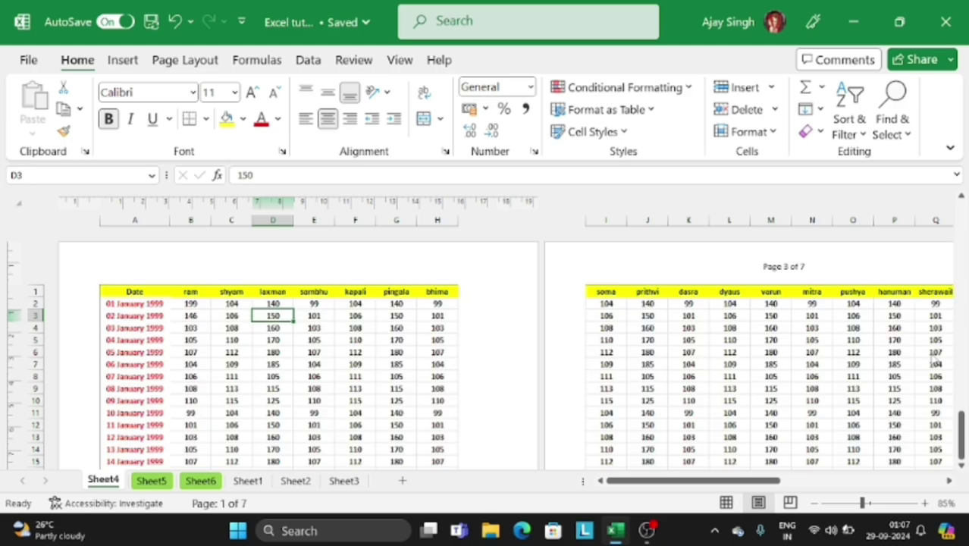
{"action": "scroll", "coordinate": [934, 359], "scroll_direction": "down", "scroll_amount": 2}
{"action": "scroll", "coordinate": [934, 360], "scroll_direction": "up", "scroll_amount": 2}
{"action": "scroll", "coordinate": [935, 360], "scroll_direction": "up", "scroll_amount": 2}
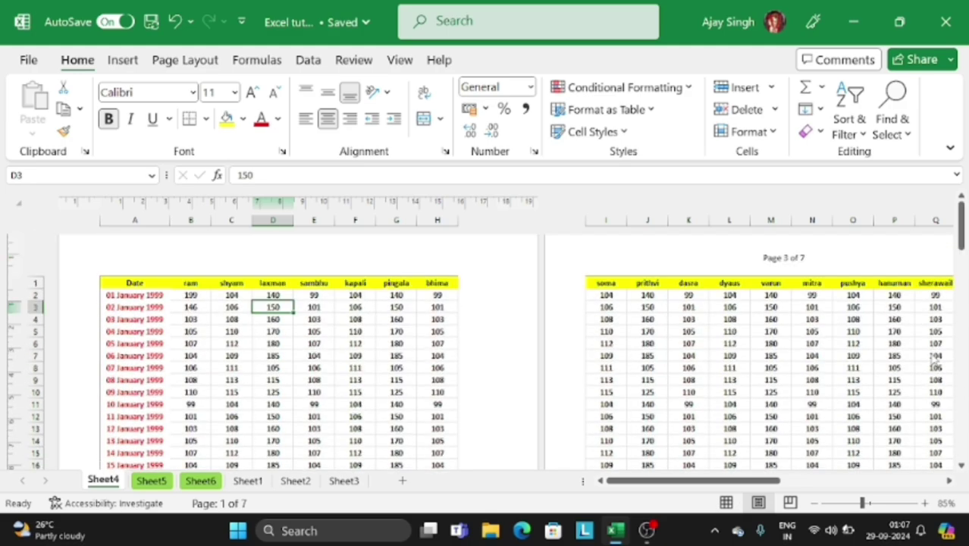
{"action": "scroll", "coordinate": [257, 269], "scroll_direction": "down", "scroll_amount": 2}
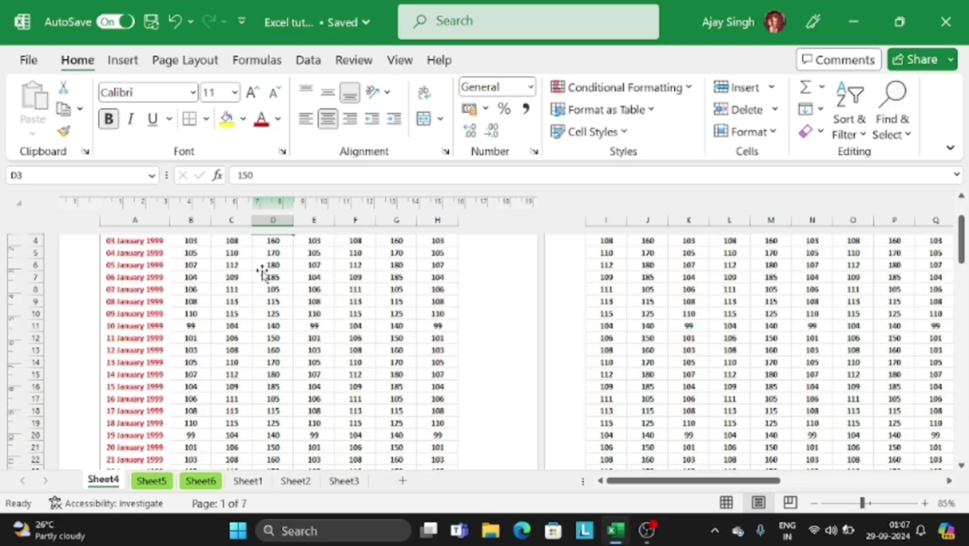
Step: Enter "EXCEL" in the center section of the first page header
{"action": "left_click", "coordinate": [262, 267]}
{"action": "scroll", "coordinate": [262, 272], "scroll_direction": "up", "scroll_amount": 2}
{"action": "left_click", "coordinate": [279, 267]}
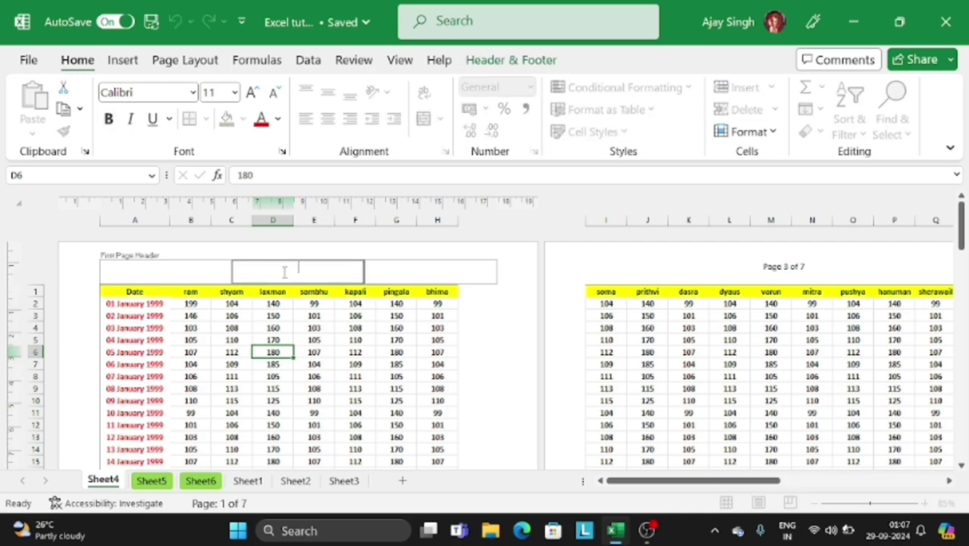
{"action": "type", "text": "ExCEL"}
Step: Make the "EXCEL" text in the first page header bold and enlarge it to 24 pt
{"action": "left_click_drag", "start_coordinate": [309, 268], "coordinate": [282, 271]}
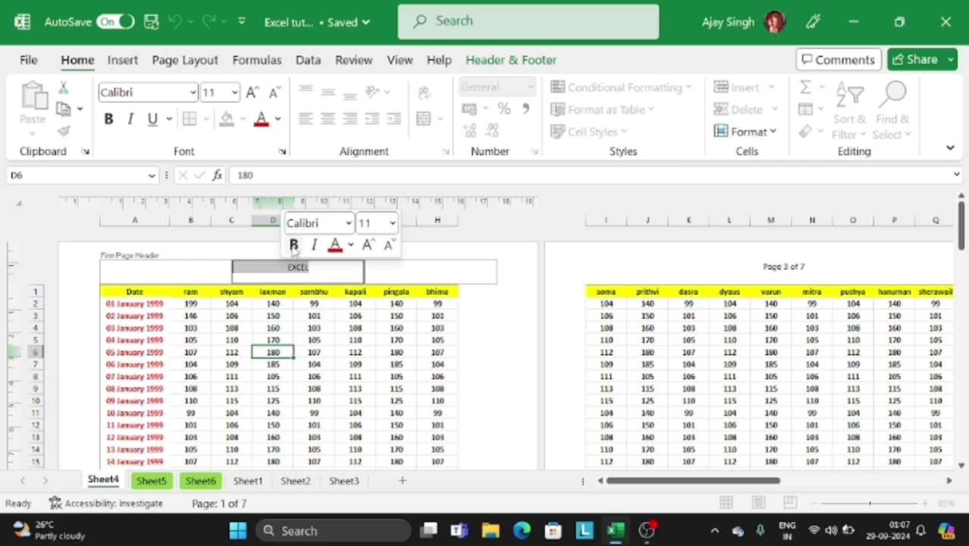
{"action": "left_click", "coordinate": [294, 247]}
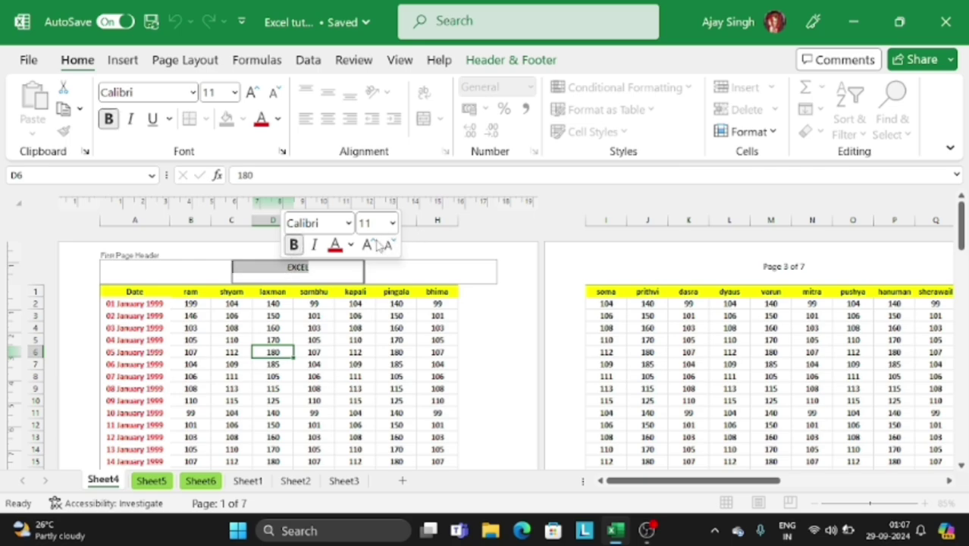
{"action": "left_click", "coordinate": [372, 244]}
{"action": "left_click", "coordinate": [371, 244]}
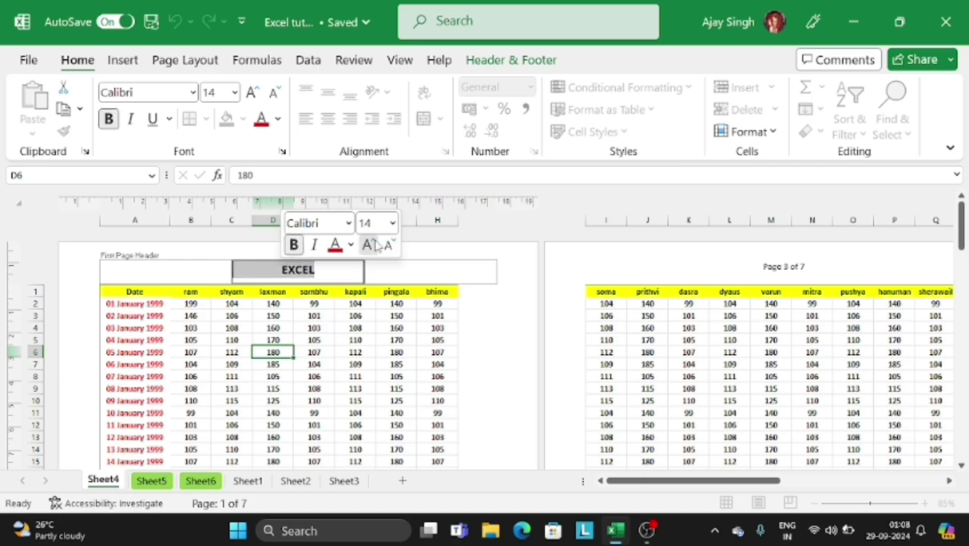
{"action": "left_click", "coordinate": [372, 244]}
{"action": "left_click", "coordinate": [372, 244]}
{"action": "left_click", "coordinate": [372, 244]}
{"action": "left_click", "coordinate": [372, 244]}
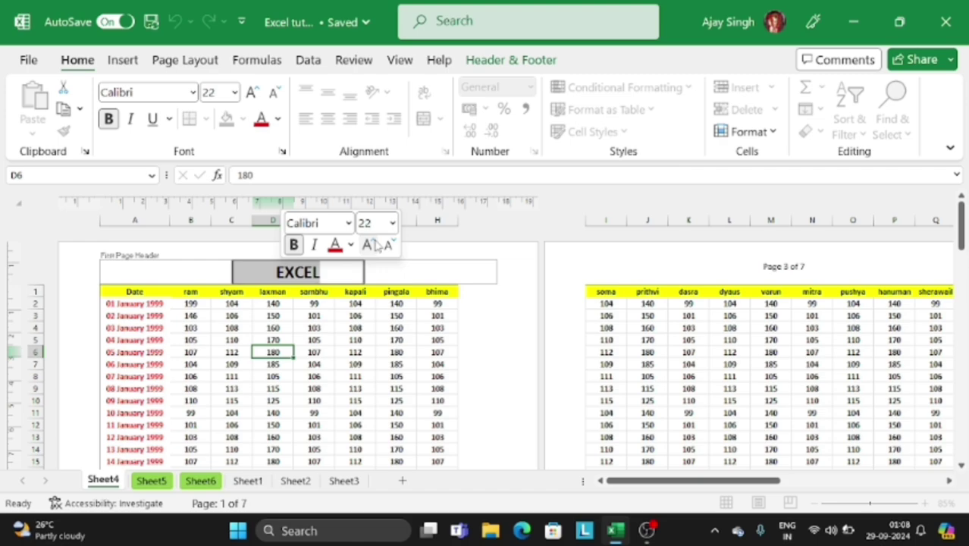
{"action": "left_click", "coordinate": [373, 244]}
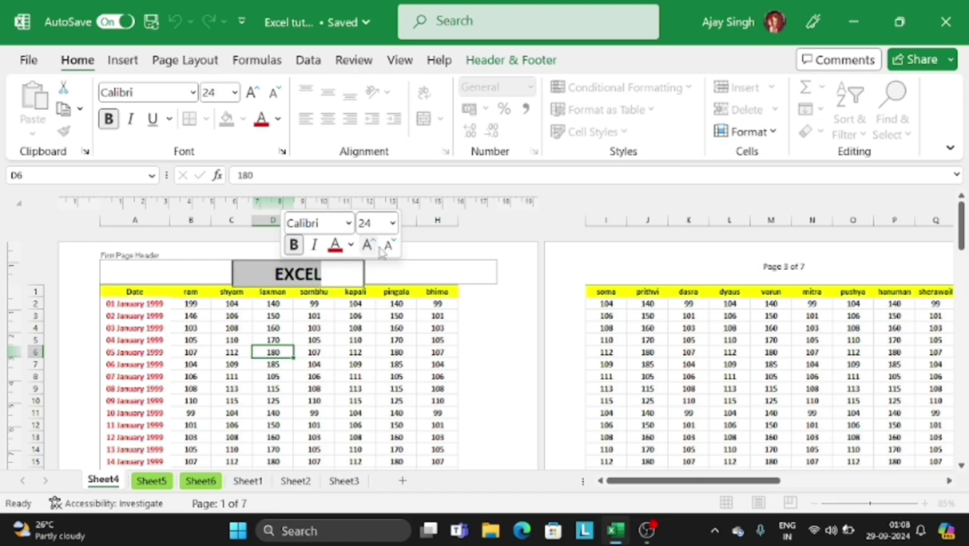
{"action": "left_click", "coordinate": [388, 268]}
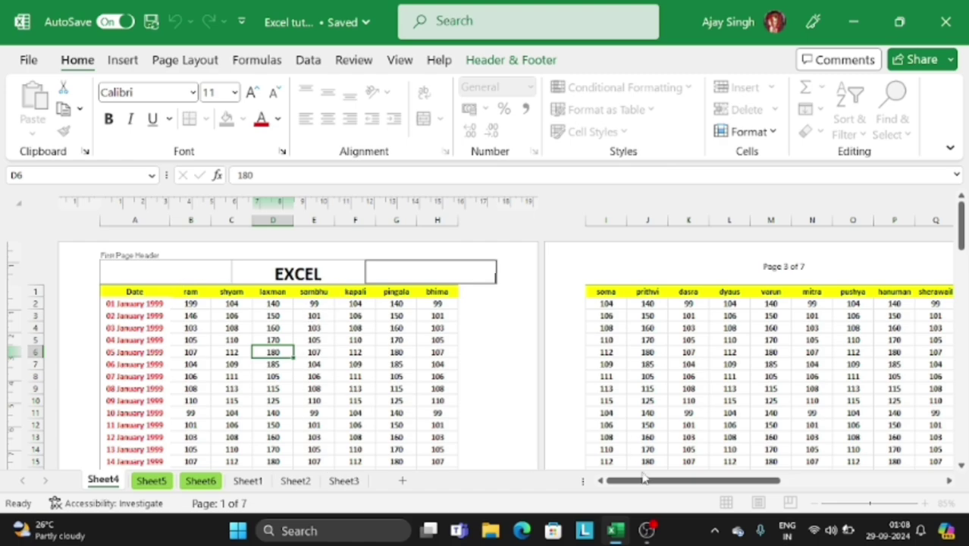
Step: Examine the other pages' headers in Page Layout view and go through the print preview from page 1 to page 3
{"action": "left_click_drag", "start_coordinate": [643, 477], "coordinate": [769, 482]}
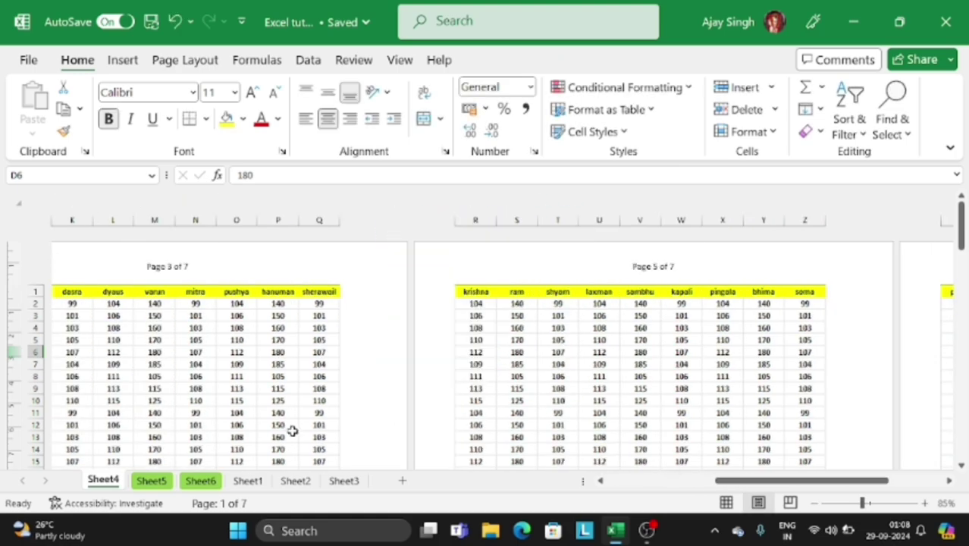
{"action": "key", "text": "ctrl+p"}
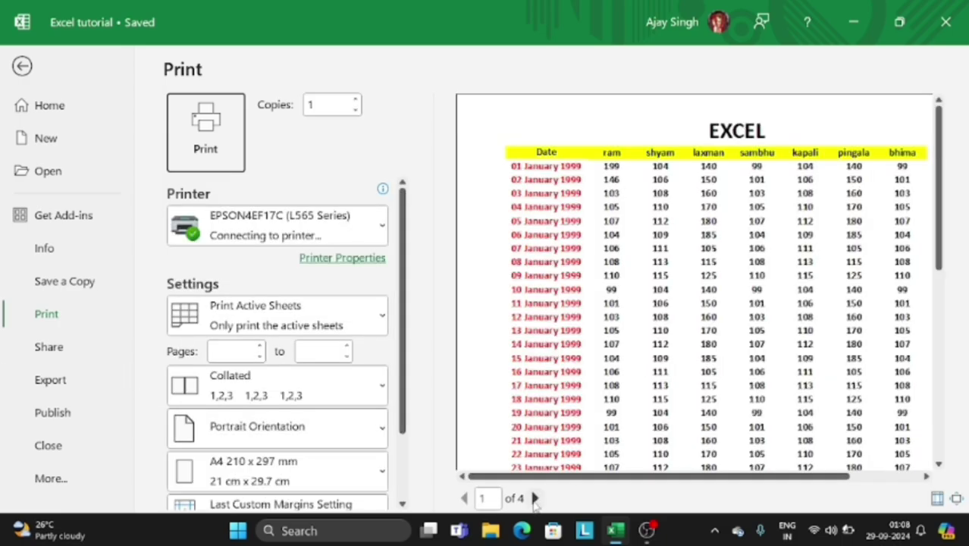
{"action": "left_click", "coordinate": [534, 498]}
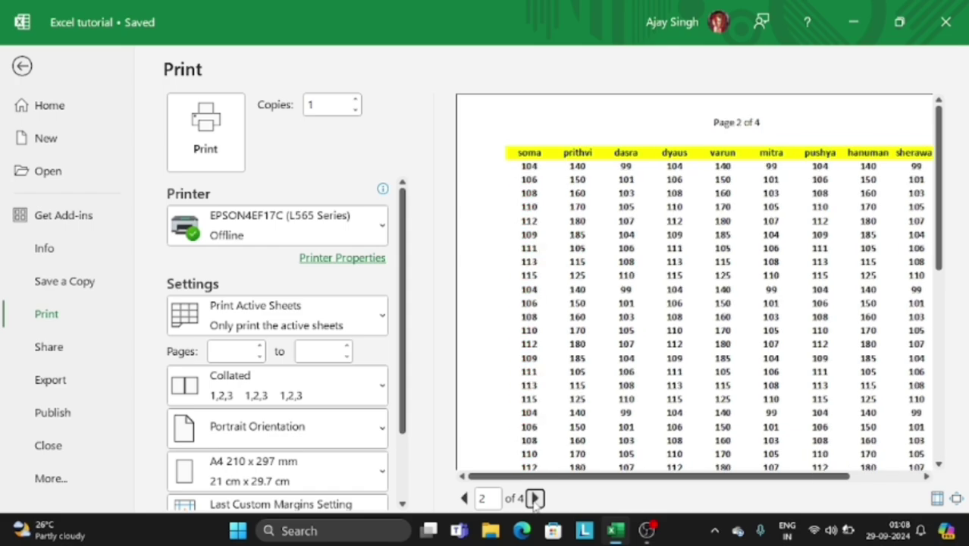
{"action": "left_click", "coordinate": [534, 498]}
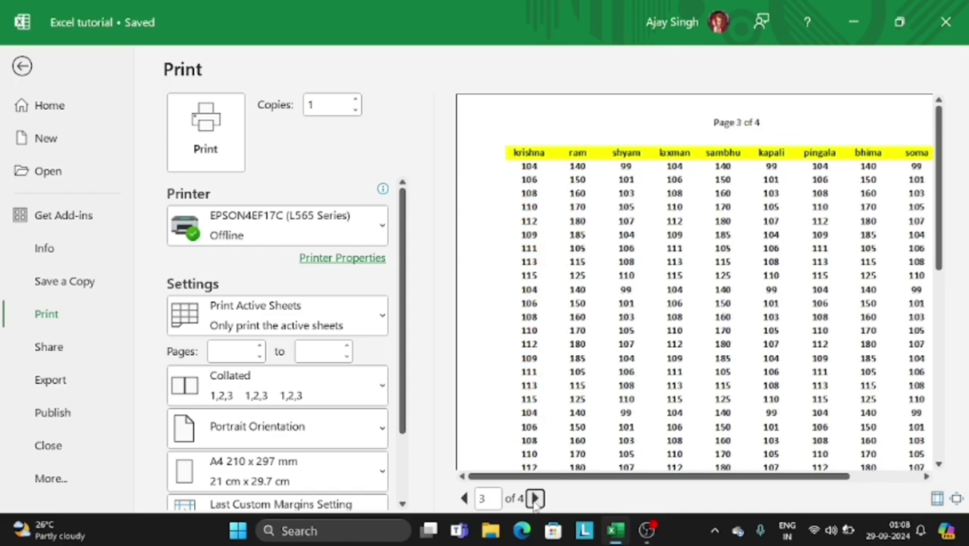